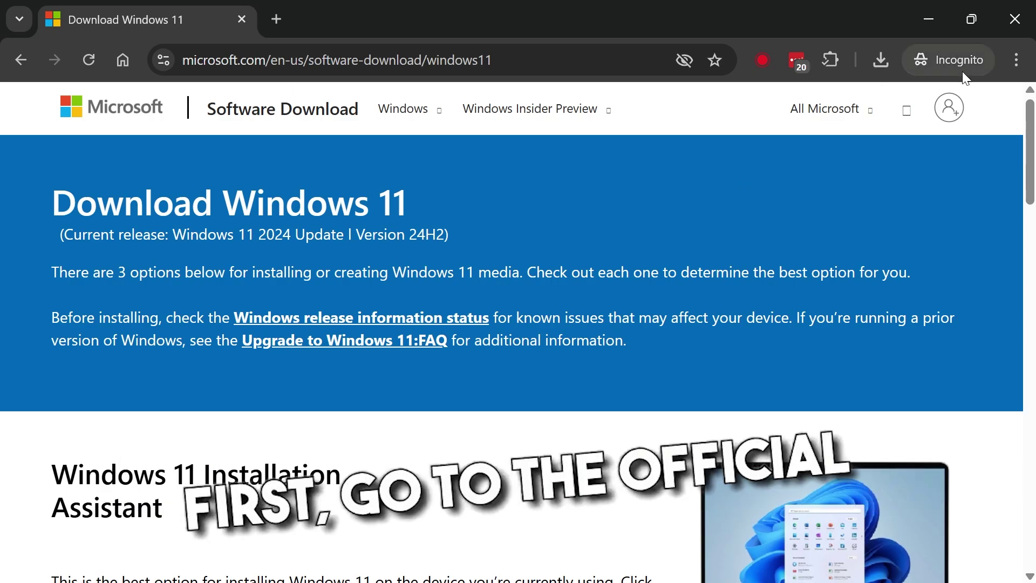
# Choose the Windows 11 multi-edition ISO with English as the product language
pyautogui.click(594, 61)
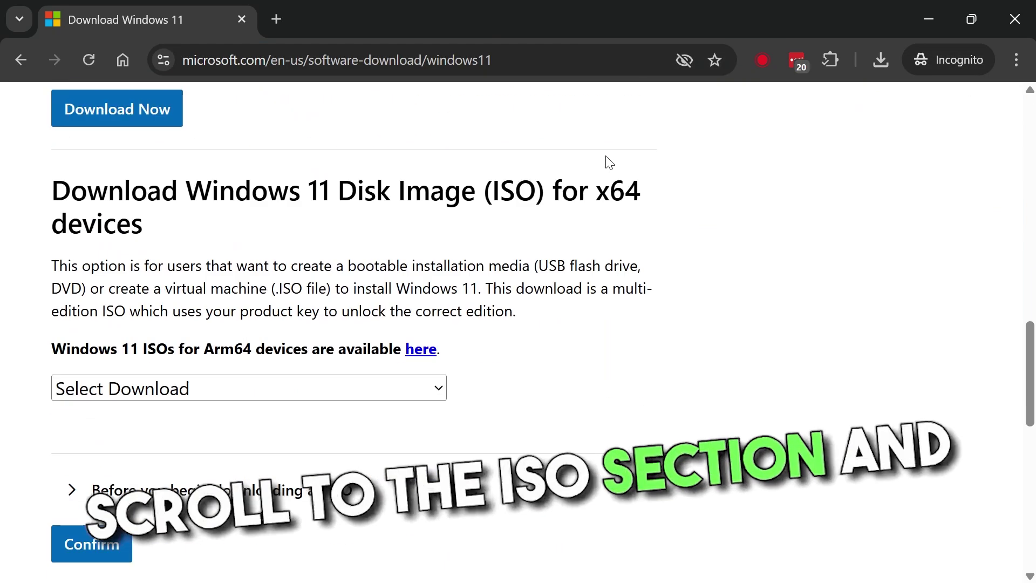
pyautogui.click(391, 382)
pyautogui.click(92, 477)
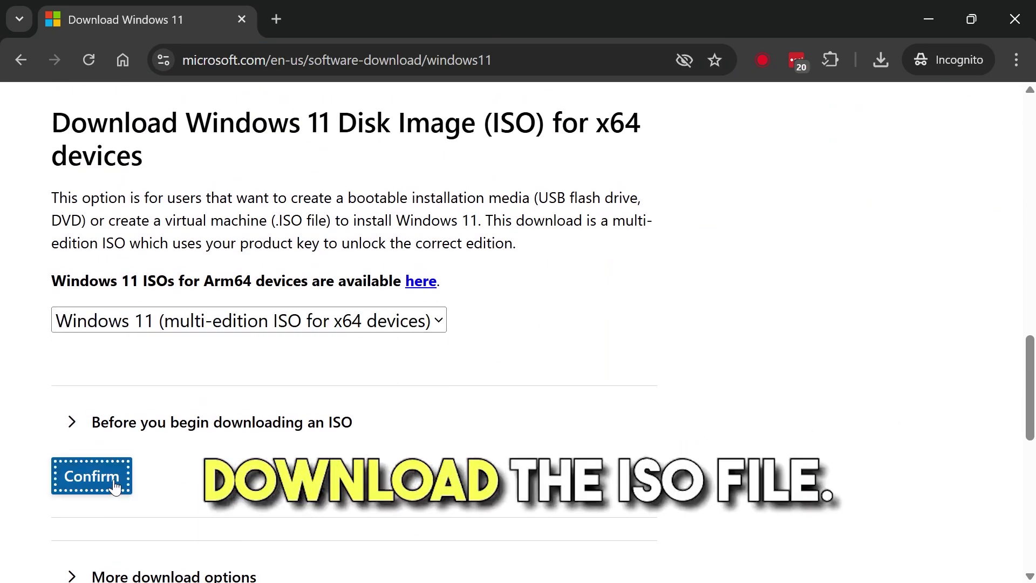
pyautogui.scroll(-3, 197, 444)
pyautogui.click(199, 460)
pyautogui.click(184, 342)
pyautogui.click(92, 545)
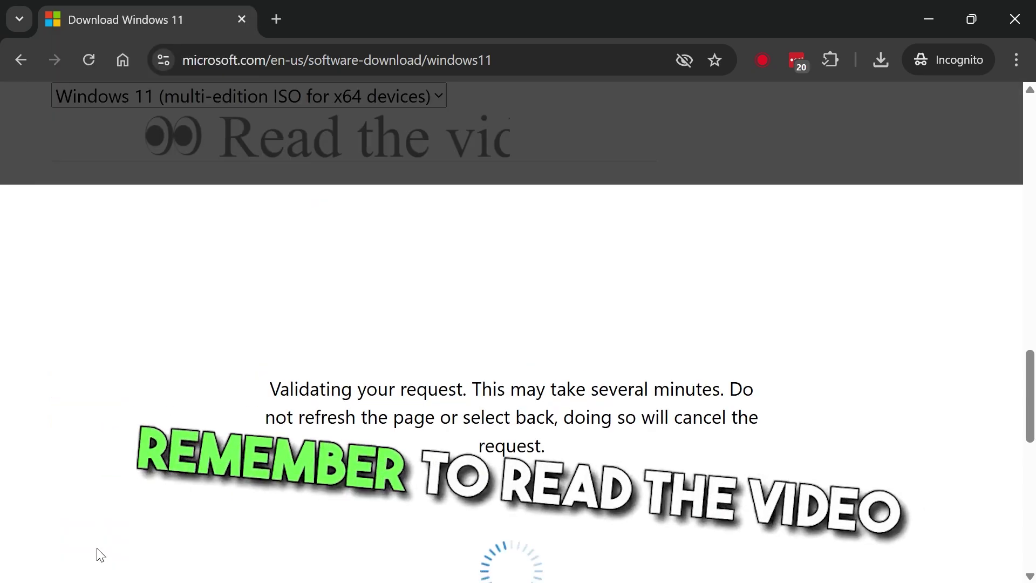
pyautogui.scroll(-1, 155, 263)
# Download the 64-bit Windows 11 ISO and save rufus-4.9.exe from GitHub
pyautogui.click(154, 262)
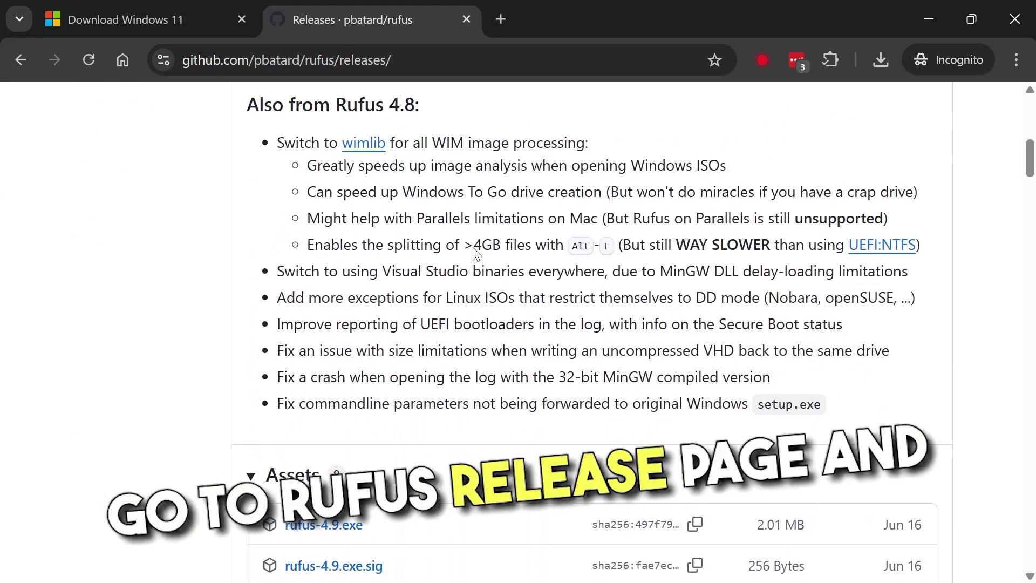
pyautogui.scroll(-3, 474, 253)
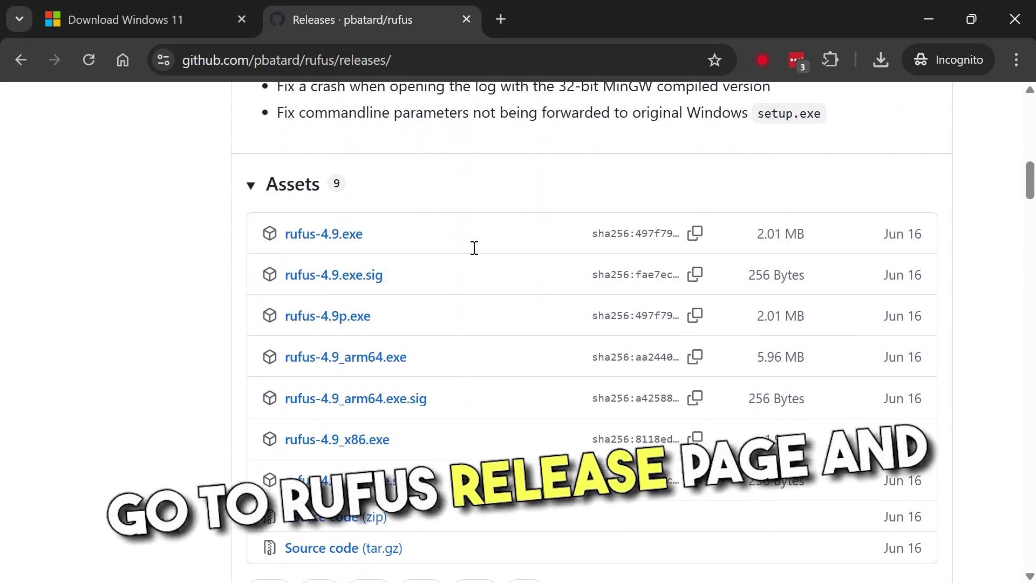
pyautogui.rightClick(298, 242)
pyautogui.click(402, 369)
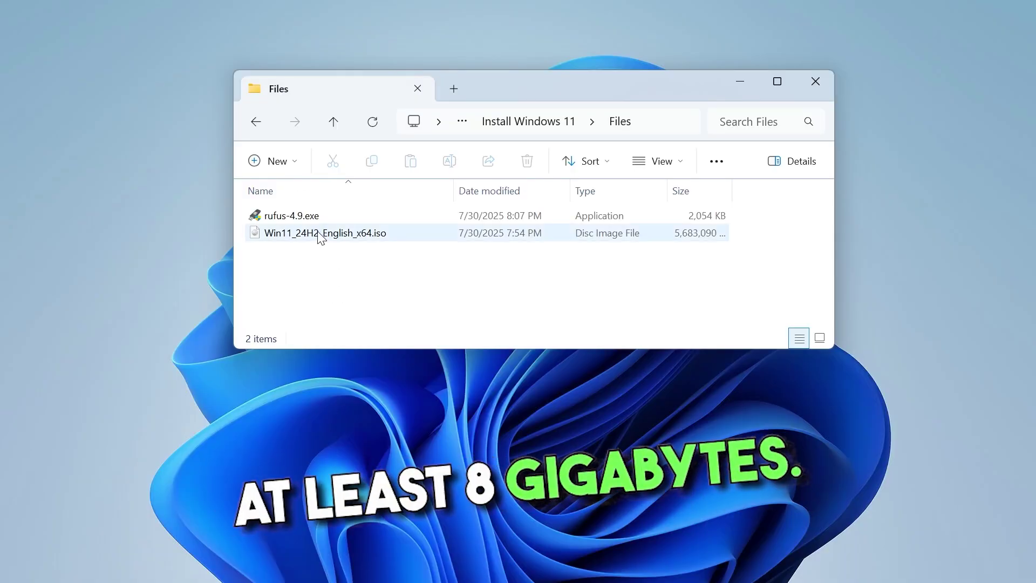
# Write Win11_24H2_English_x64.iso to the USB with Rufus, removing Secure Boot and TPM requirements
pyautogui.doubleClick(324, 219)
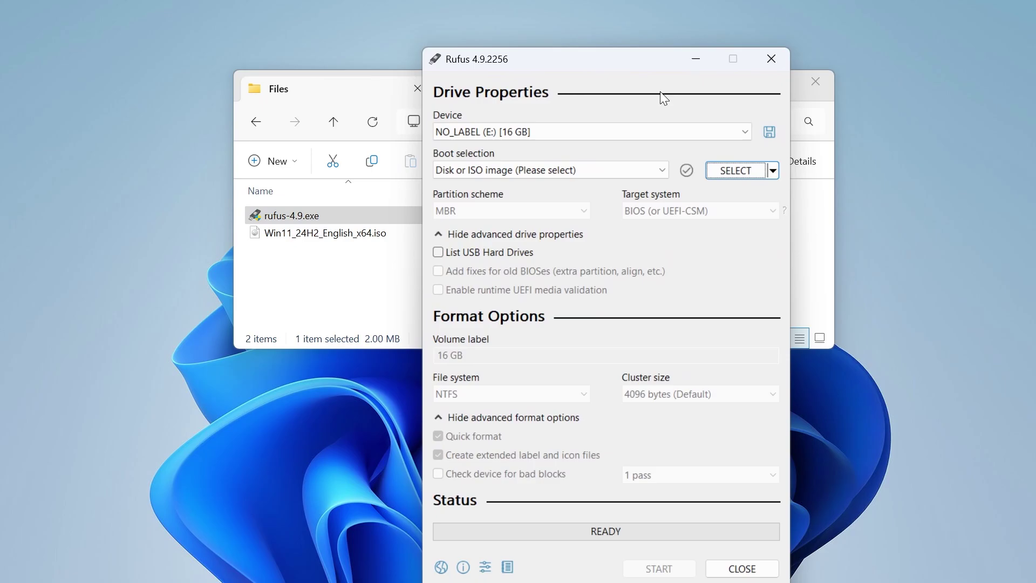
pyautogui.click(736, 172)
pyautogui.doubleClick(578, 203)
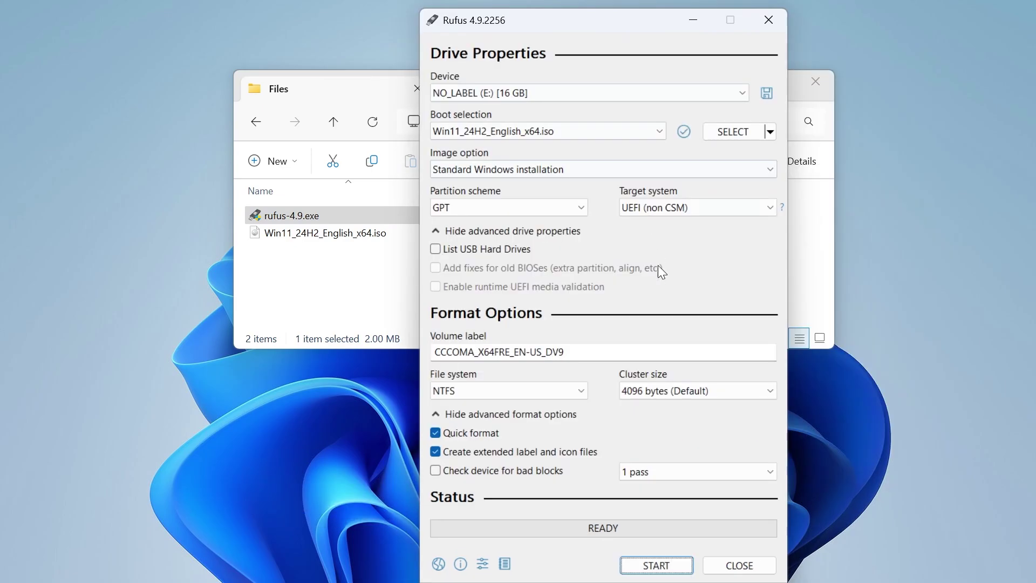
pyautogui.click(677, 561)
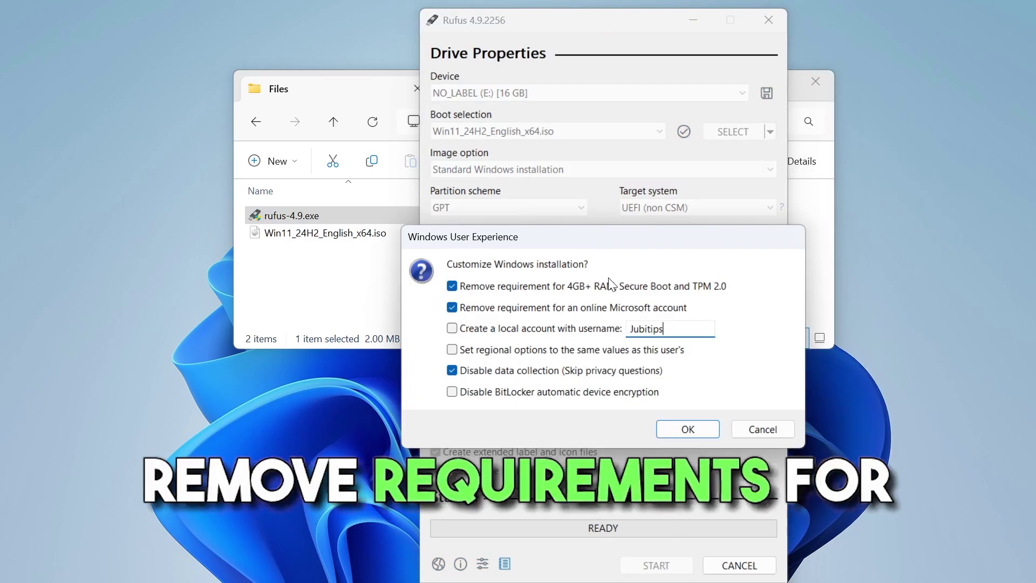
pyautogui.click(681, 425)
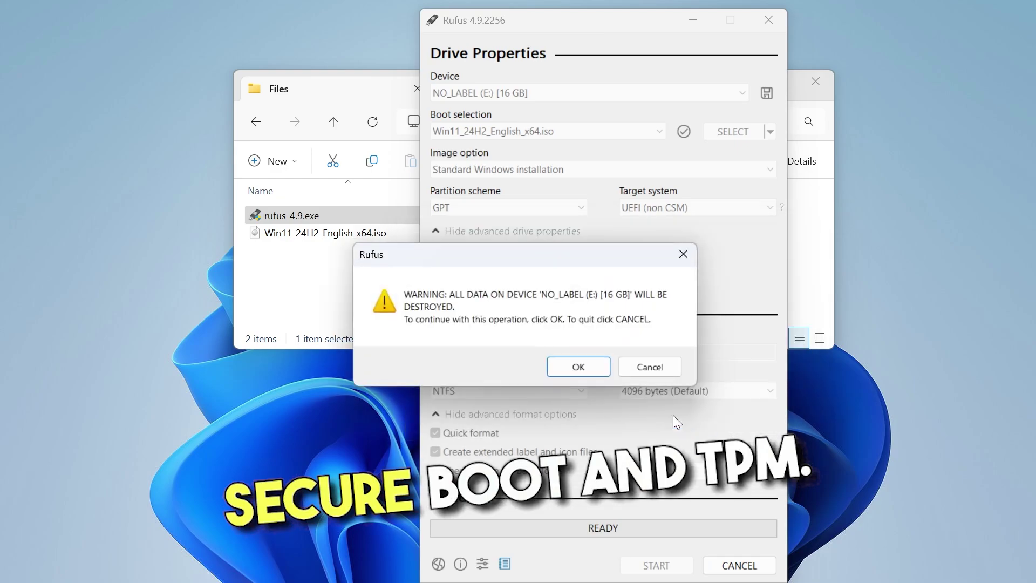
pyautogui.click(569, 365)
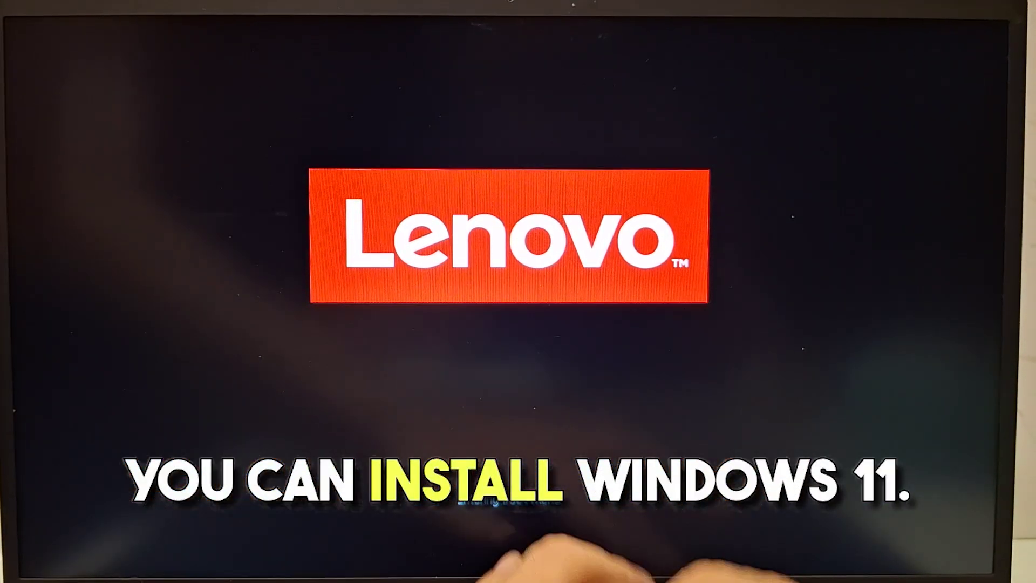
# Open the Lenovo laptop's F12 boot menu to boot from the Rufus USB
pyautogui.press('F12')
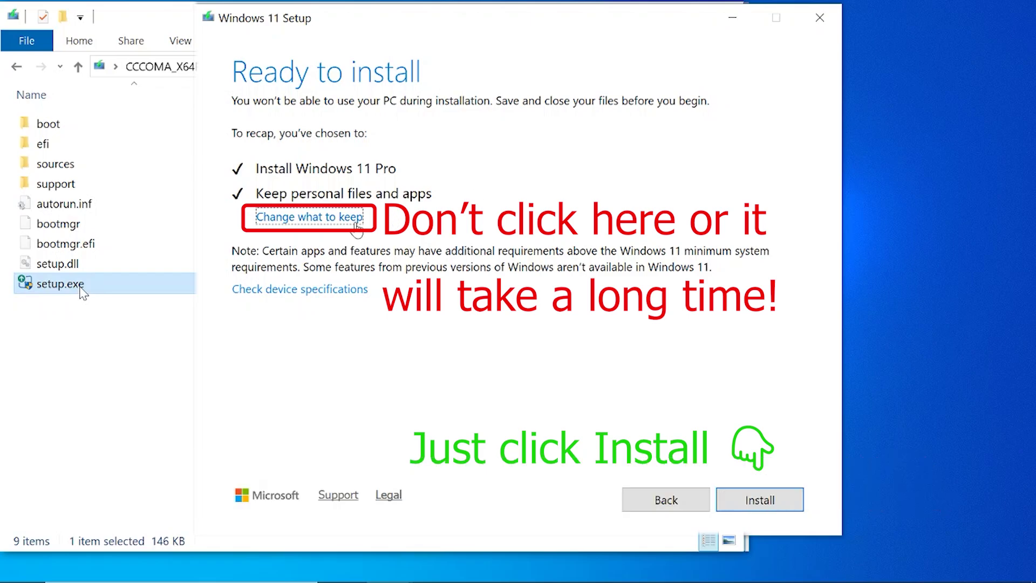
# Open the choose-what-to-keep options, leaving 'Keep personal files and apps' selected
pyautogui.click(357, 225)
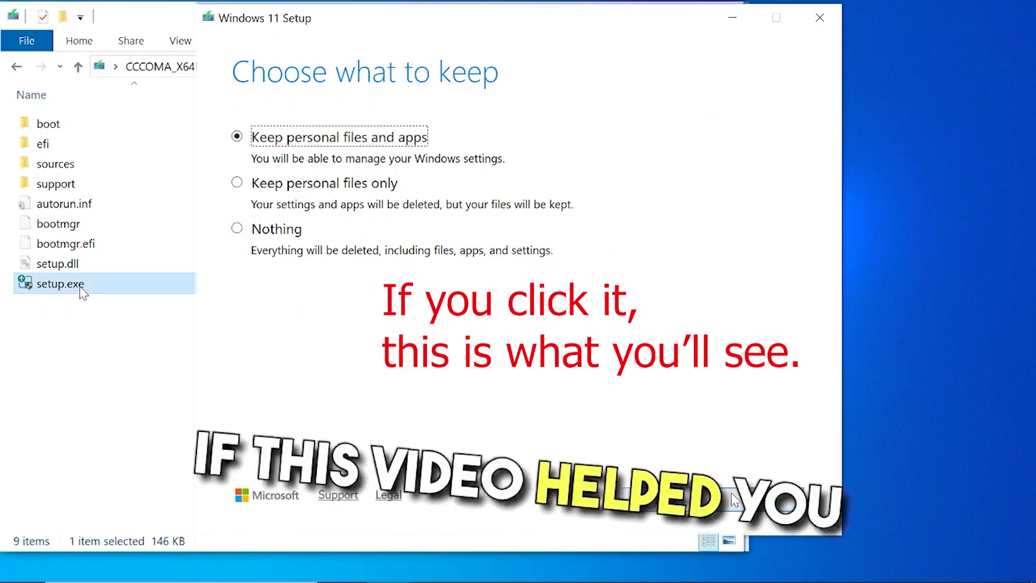